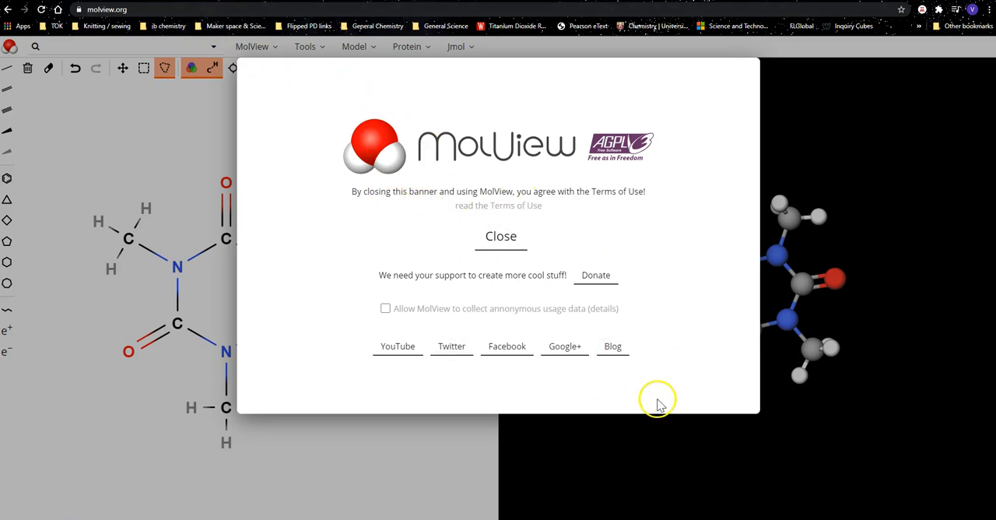
Dismiss the terms banner, lasso the entire default molecule in the 2D sketch and delete it.
{"action": "left_click", "coordinate": [504, 240]}
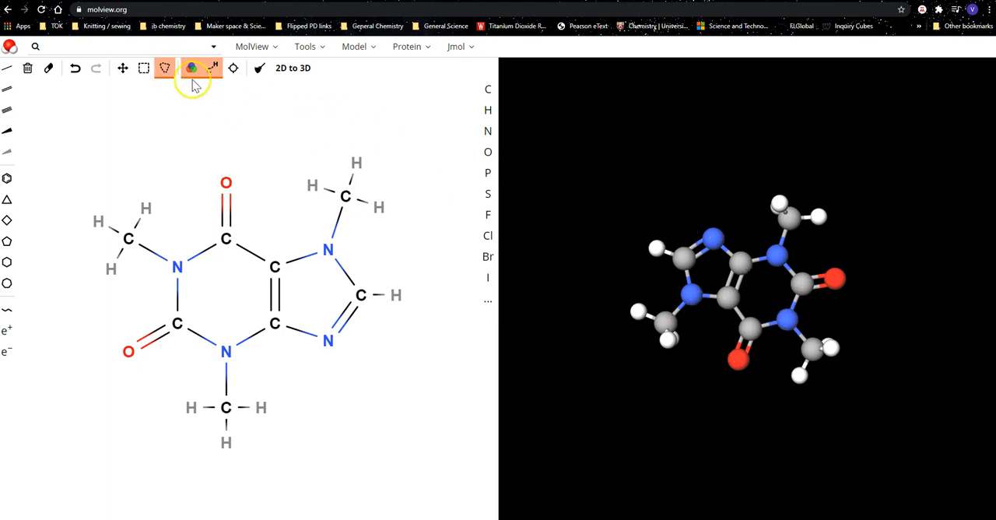
{"action": "left_click", "coordinate": [165, 71]}
{"action": "left_click", "coordinate": [216, 133]}
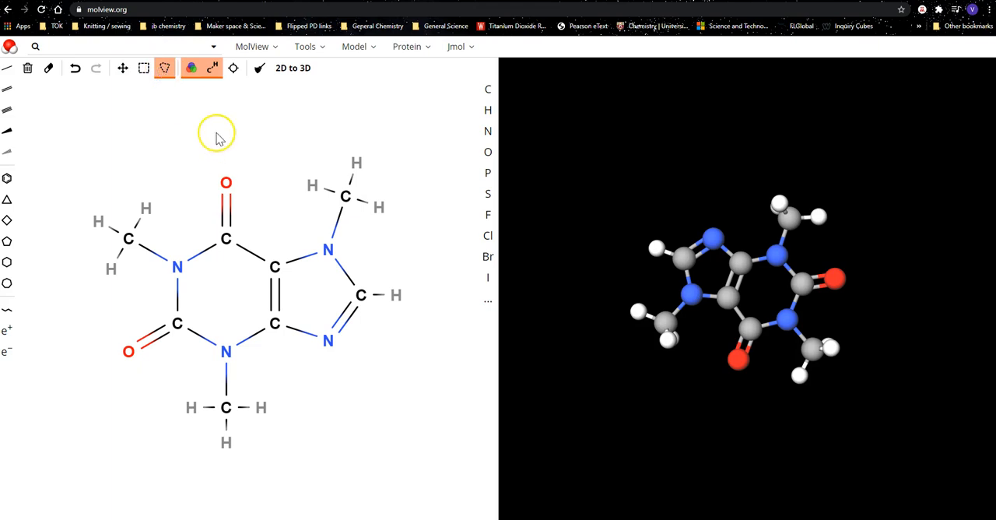
{"action": "left_click", "coordinate": [163, 72]}
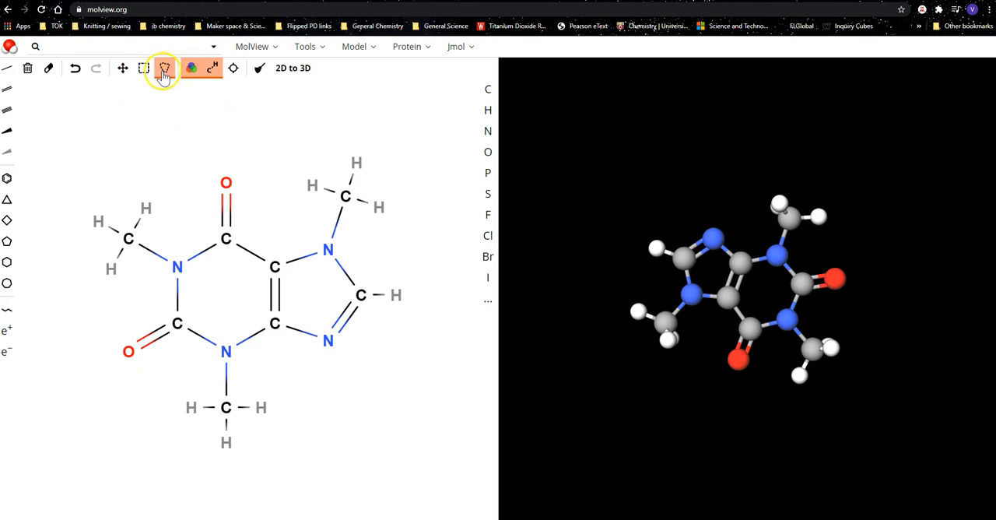
{"action": "mouse_move", "coordinate": [164, 149]}
{"action": "left_mouse_down"}
{"action": "mouse_move", "coordinate": [17, 288]}
{"action": "mouse_move", "coordinate": [140, 510]}
{"action": "mouse_move", "coordinate": [443, 329]}
{"action": "mouse_move", "coordinate": [407, 98]}
{"action": "mouse_move", "coordinate": [289, 96]}
{"action": "left_mouse_up"}
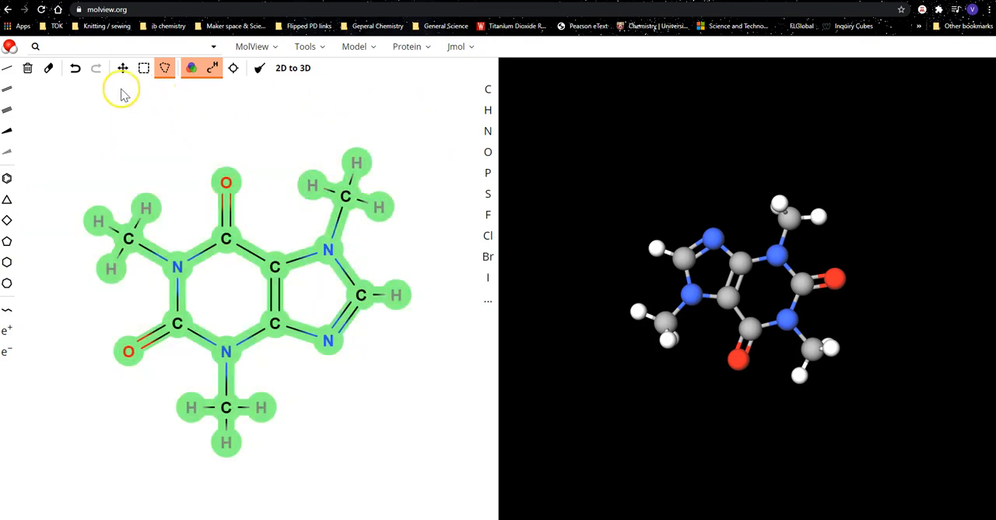
{"action": "left_click", "coordinate": [28, 71]}
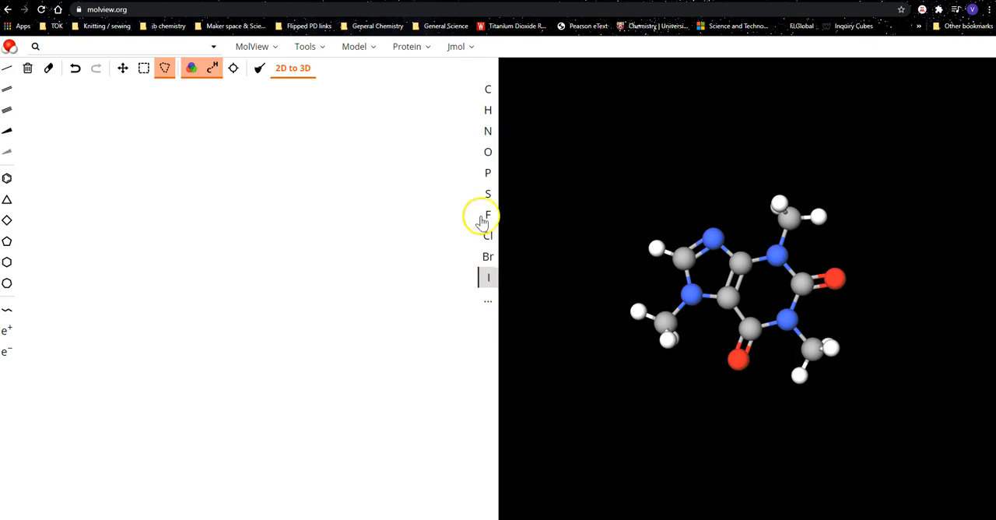
Draw a zigzag chain of five single-bonded carbon atoms in the empty 2D sketch.
{"action": "left_click", "coordinate": [488, 89]}
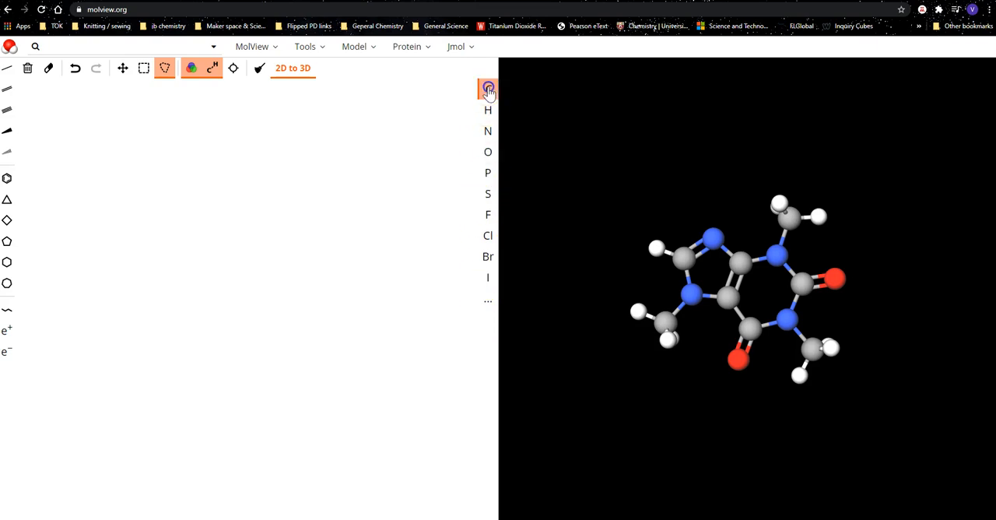
{"action": "left_click", "coordinate": [131, 298]}
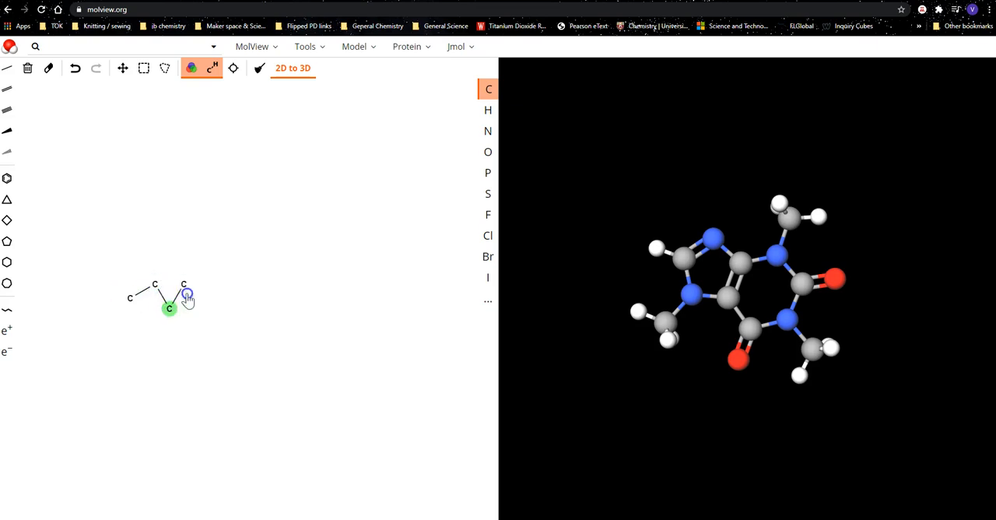
{"action": "left_click", "coordinate": [209, 313]}
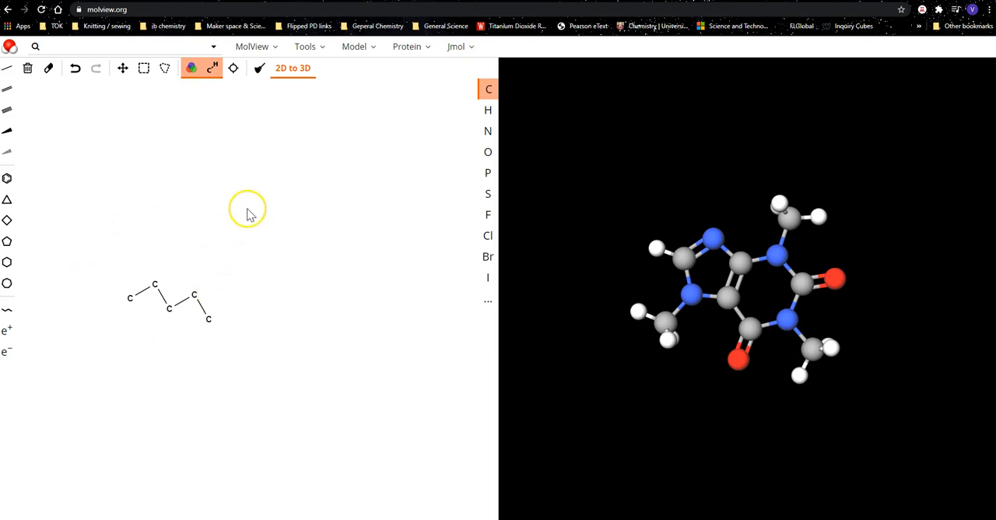
Compare the chain with explicit carbon and hydrogen labels against its skeletal formula, ending on the skeletal view.
{"action": "left_click", "coordinate": [214, 70]}
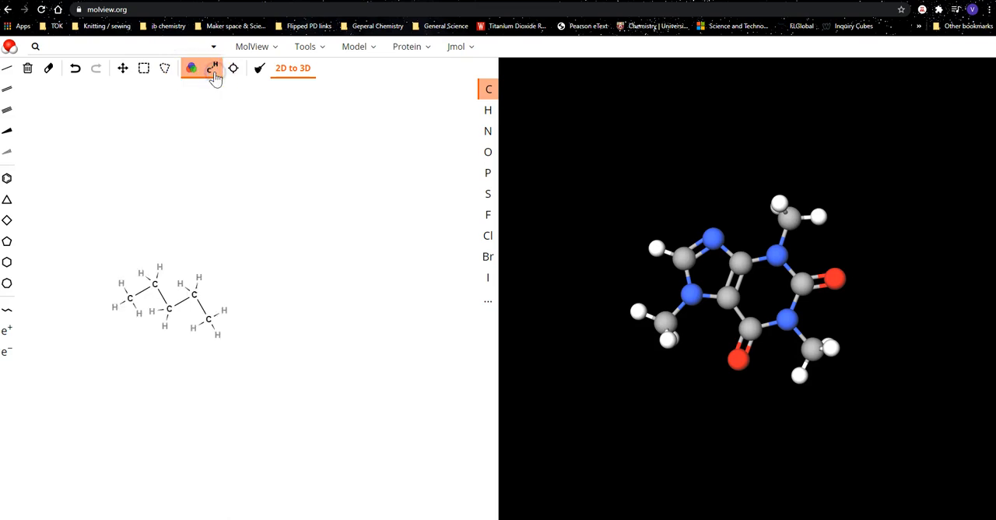
{"action": "left_click", "coordinate": [215, 74]}
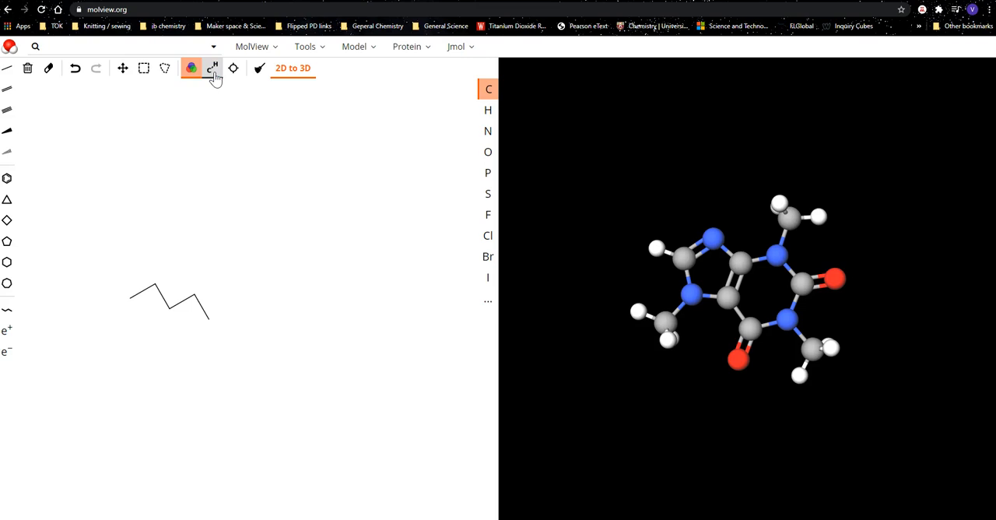
{"action": "left_click", "coordinate": [215, 74]}
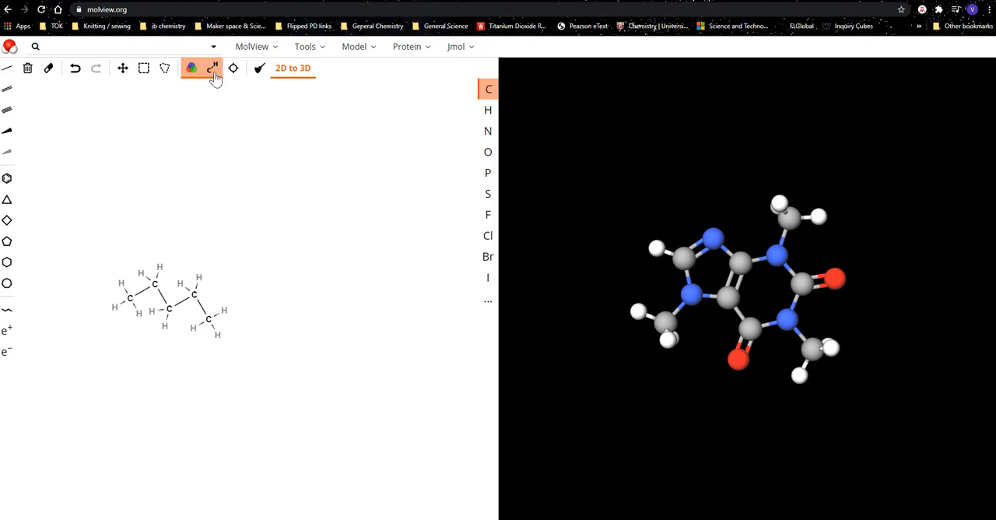
{"action": "left_click", "coordinate": [215, 72]}
{"action": "left_click", "coordinate": [215, 74]}
{"action": "left_click", "coordinate": [215, 74]}
Add three explicit hydrogens to the last carbon of the chain and display all carbon and hydrogen labels.
{"action": "left_click", "coordinate": [487, 110]}
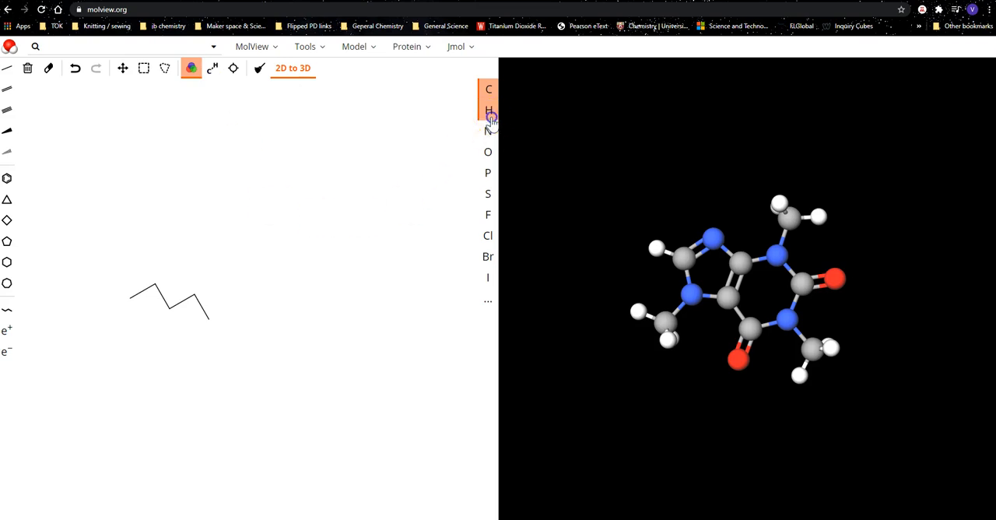
{"action": "left_click_drag", "start_coordinate": [210, 321], "coordinate": [243, 335]}
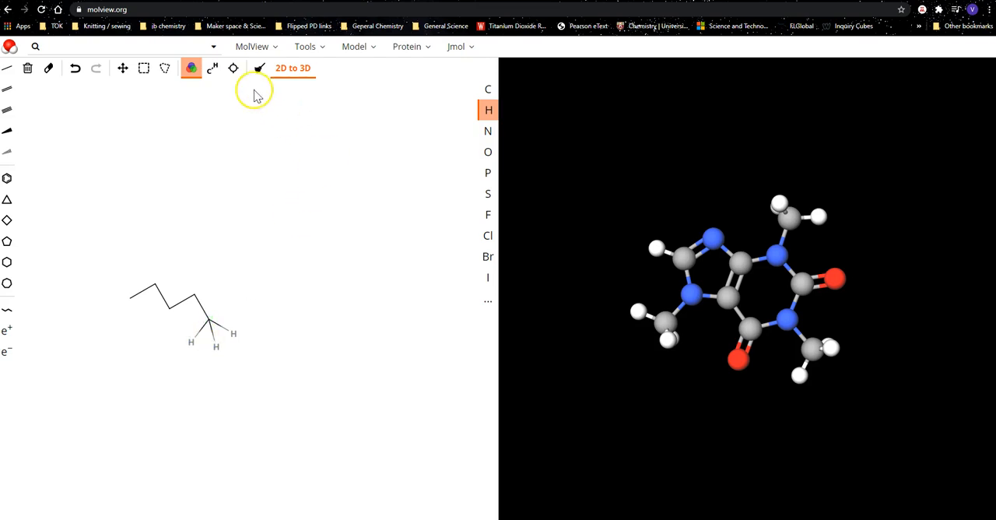
{"action": "left_click", "coordinate": [212, 68]}
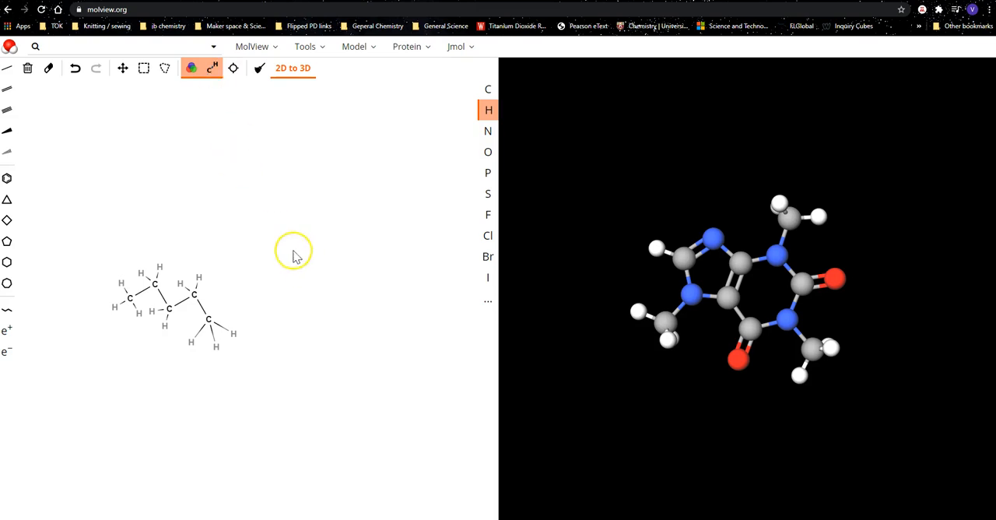
Clean up the 2D structural formula and convert it to a 3D model.
{"action": "left_click", "coordinate": [261, 69]}
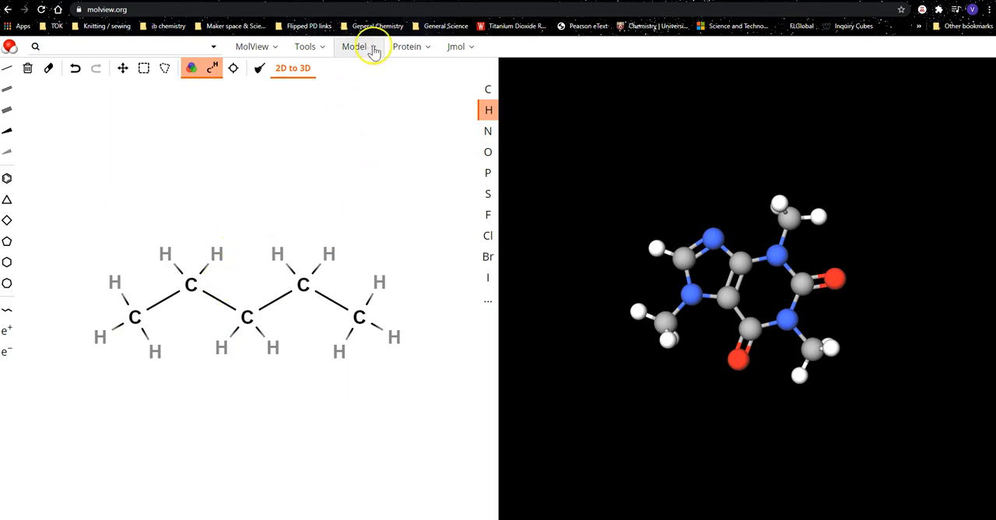
{"action": "left_click", "coordinate": [315, 47]}
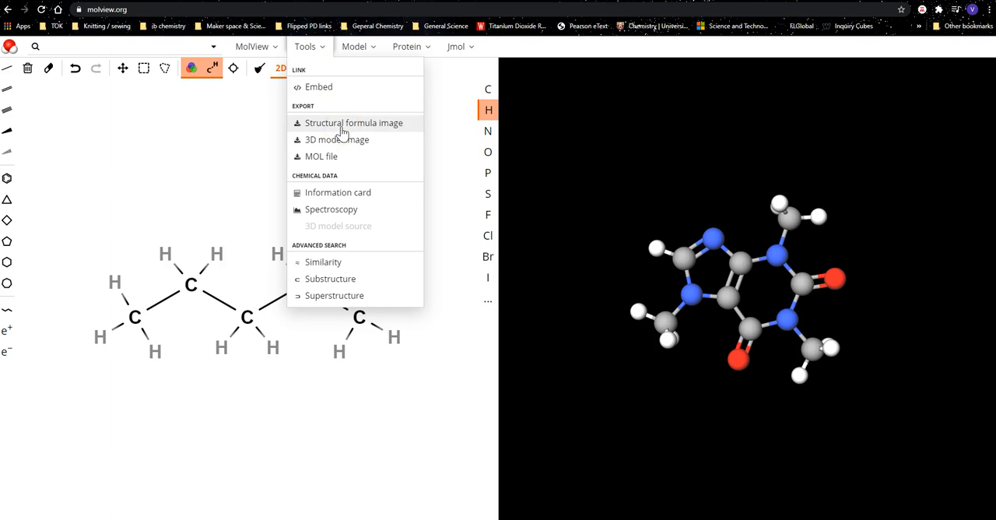
{"action": "left_click", "coordinate": [312, 50]}
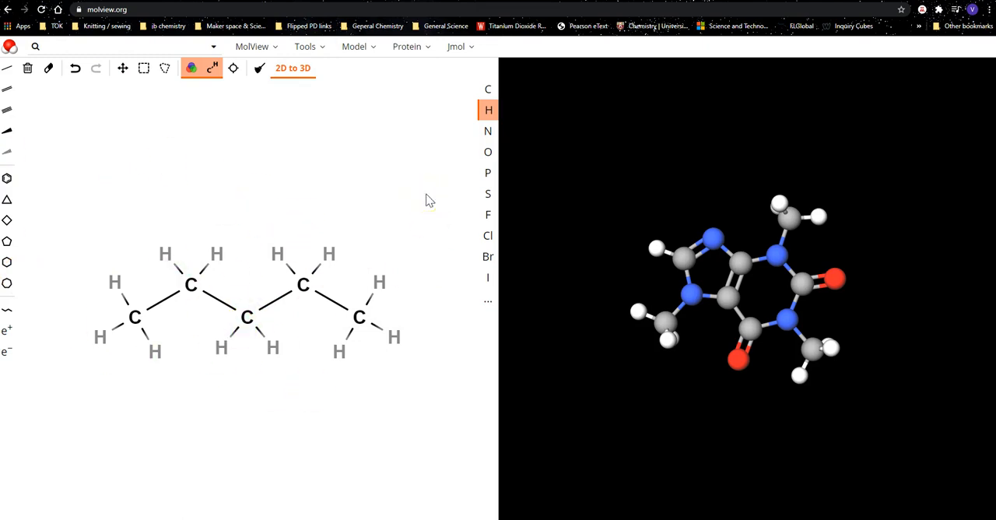
{"action": "left_click", "coordinate": [293, 70]}
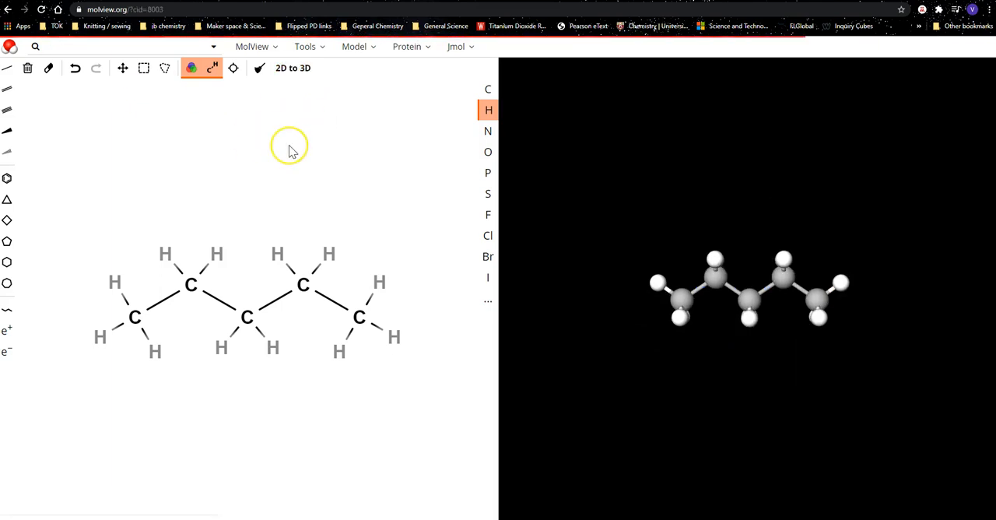
Examine the five-carbon 3D model up close from several viewing angles.
{"action": "mouse_move", "coordinate": [721, 285]}
{"action": "left_mouse_down"}
{"action": "mouse_move", "coordinate": [790, 328]}
{"action": "mouse_move", "coordinate": [932, 302]}
{"action": "mouse_move", "coordinate": [925, 264]}
{"action": "left_mouse_up"}
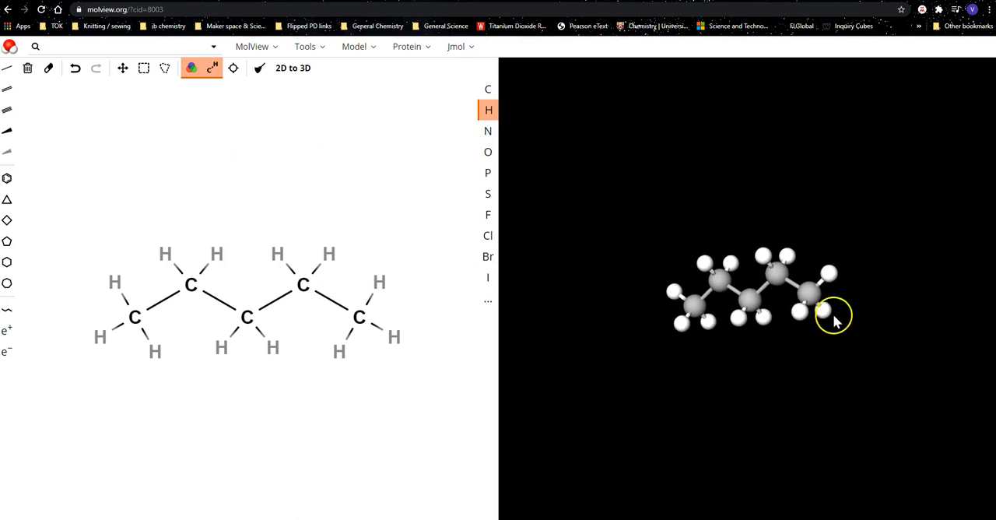
{"action": "scroll", "coordinate": [750, 284], "scroll_direction": "up", "scroll_amount": 5}
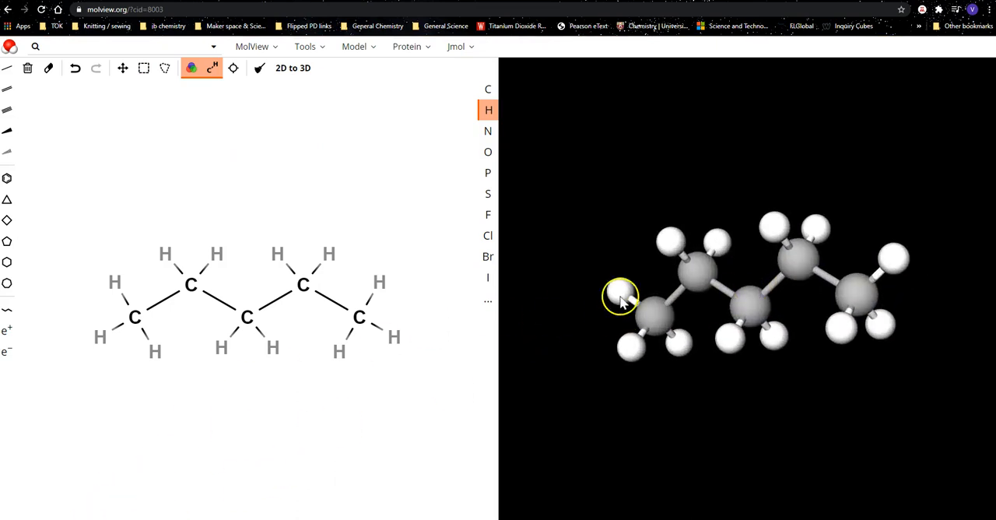
{"action": "mouse_move", "coordinate": [745, 311]}
{"action": "left_mouse_down"}
{"action": "mouse_move", "coordinate": [735, 378]}
{"action": "mouse_move", "coordinate": [794, 329]}
{"action": "mouse_move", "coordinate": [827, 369]}
{"action": "mouse_move", "coordinate": [743, 440]}
{"action": "mouse_move", "coordinate": [742, 307]}
{"action": "mouse_move", "coordinate": [754, 288]}
{"action": "mouse_move", "coordinate": [696, 327]}
{"action": "mouse_move", "coordinate": [687, 378]}
{"action": "mouse_move", "coordinate": [774, 399]}
{"action": "mouse_move", "coordinate": [773, 318]}
{"action": "mouse_move", "coordinate": [800, 189]}
{"action": "mouse_move", "coordinate": [816, 286]}
{"action": "mouse_move", "coordinate": [638, 258]}
{"action": "mouse_move", "coordinate": [649, 196]}
{"action": "mouse_move", "coordinate": [738, 291]}
{"action": "mouse_move", "coordinate": [692, 384]}
{"action": "left_mouse_up"}
{"action": "left_click_drag", "start_coordinate": [838, 284], "coordinate": [791, 436]}
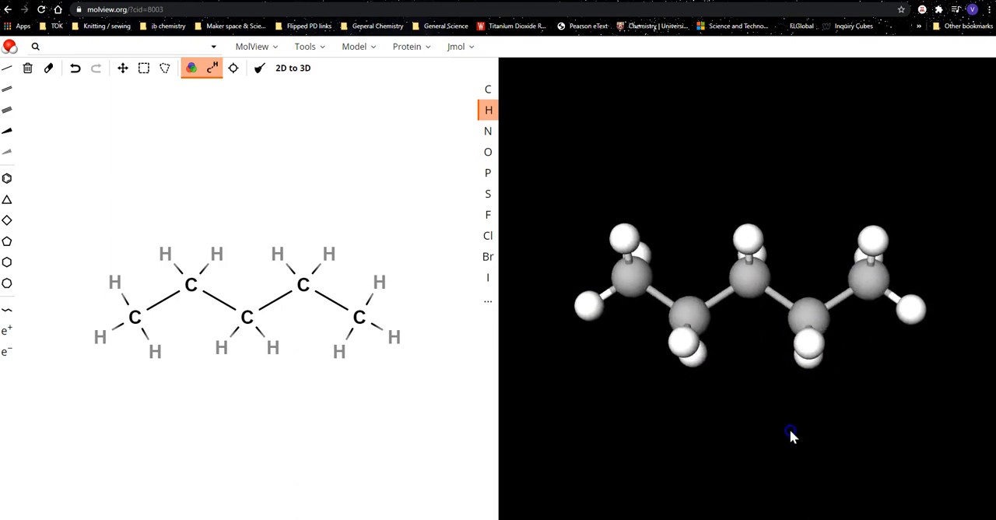
{"action": "left_click_drag", "start_coordinate": [812, 345], "coordinate": [594, 298]}
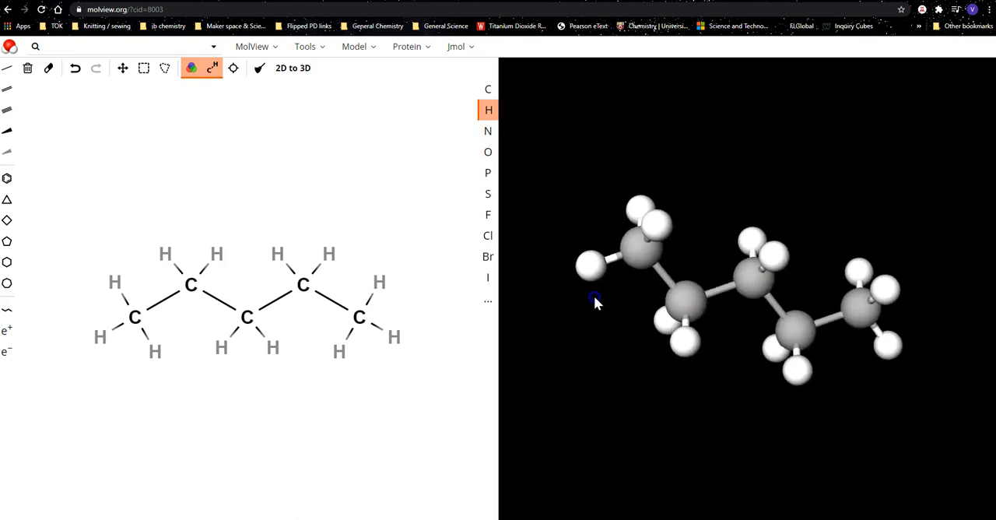
{"action": "left_click_drag", "start_coordinate": [748, 281], "coordinate": [742, 304]}
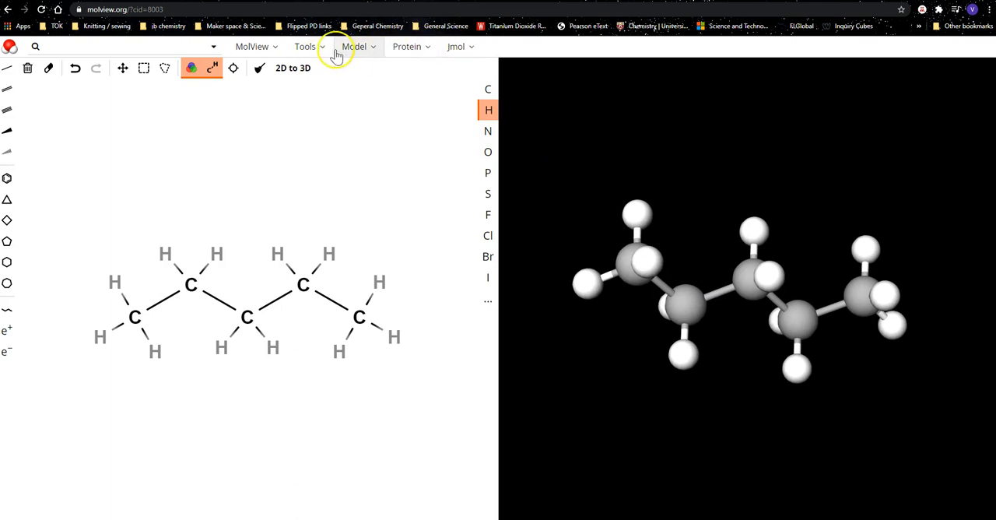
Try Jmol's High Quality rendering while viewing the 3D model and switch it back off.
{"action": "left_click", "coordinate": [460, 49]}
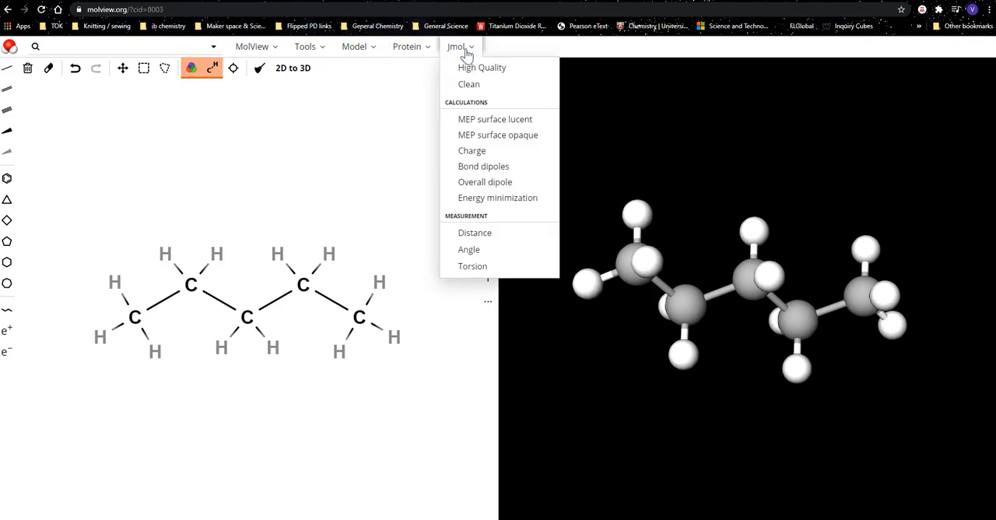
{"action": "left_click", "coordinate": [467, 65]}
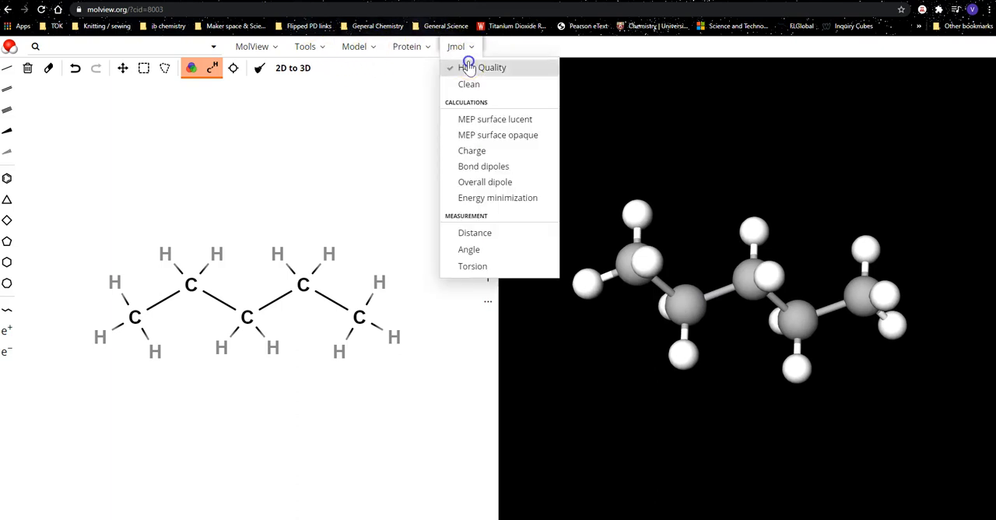
{"action": "left_click", "coordinate": [679, 280]}
{"action": "left_click_drag", "start_coordinate": [678, 281], "coordinate": [716, 272]}
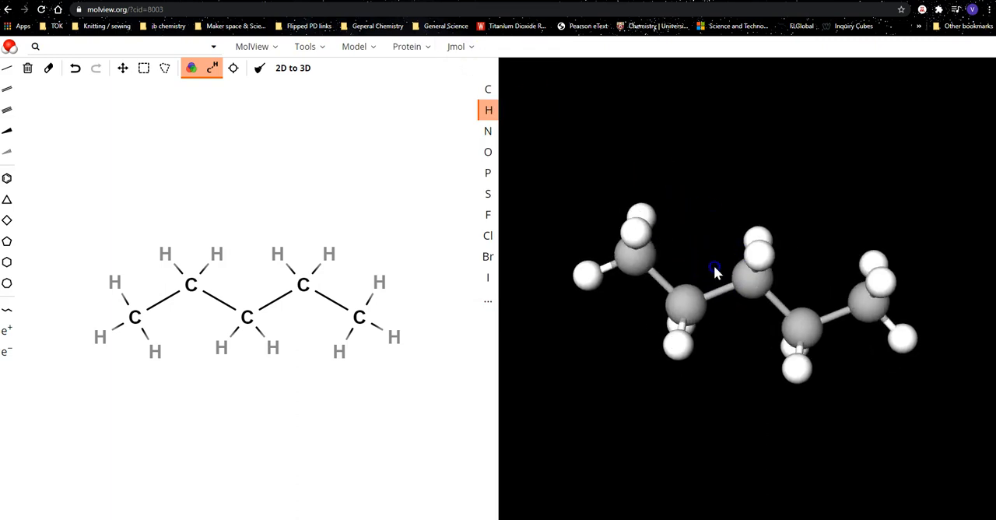
{"action": "left_click", "coordinate": [473, 49]}
{"action": "left_click", "coordinate": [473, 63]}
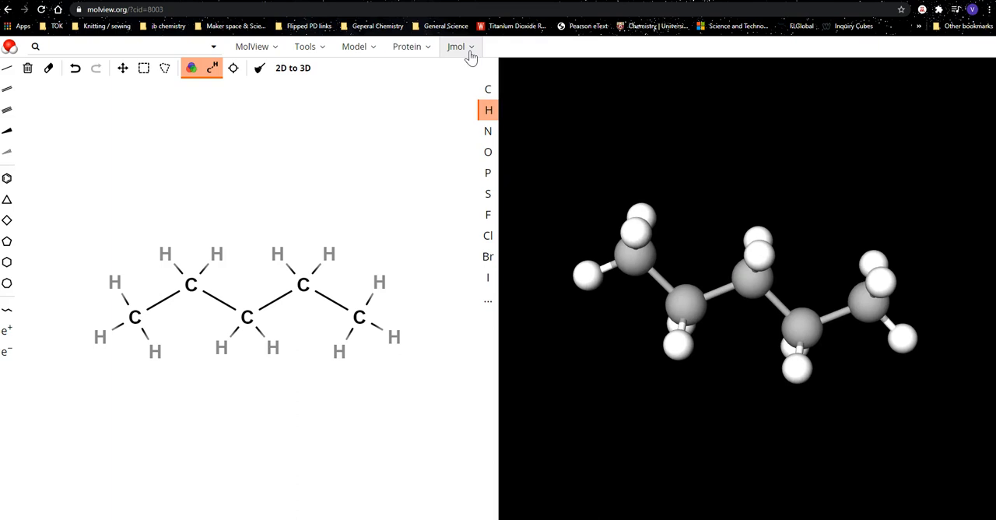
Run Jmol's Clean on the 3D model and measure the bond angle across the chain's first three carbon atoms.
{"action": "left_click", "coordinate": [470, 51]}
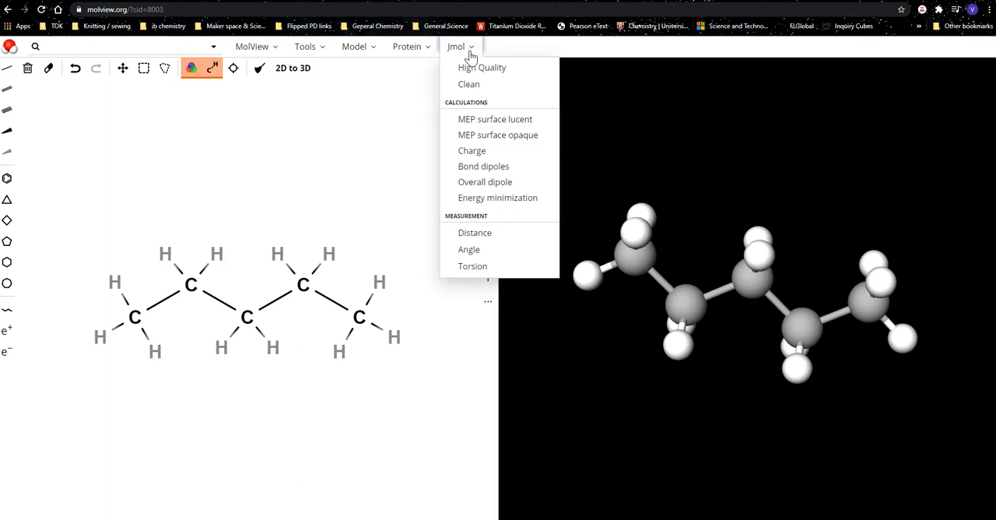
{"action": "left_click", "coordinate": [470, 85]}
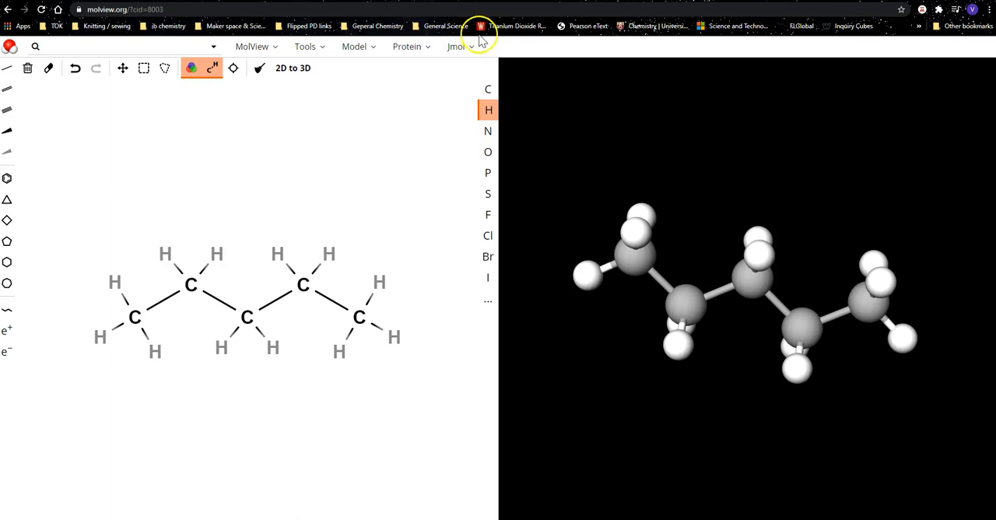
{"action": "left_click", "coordinate": [469, 49]}
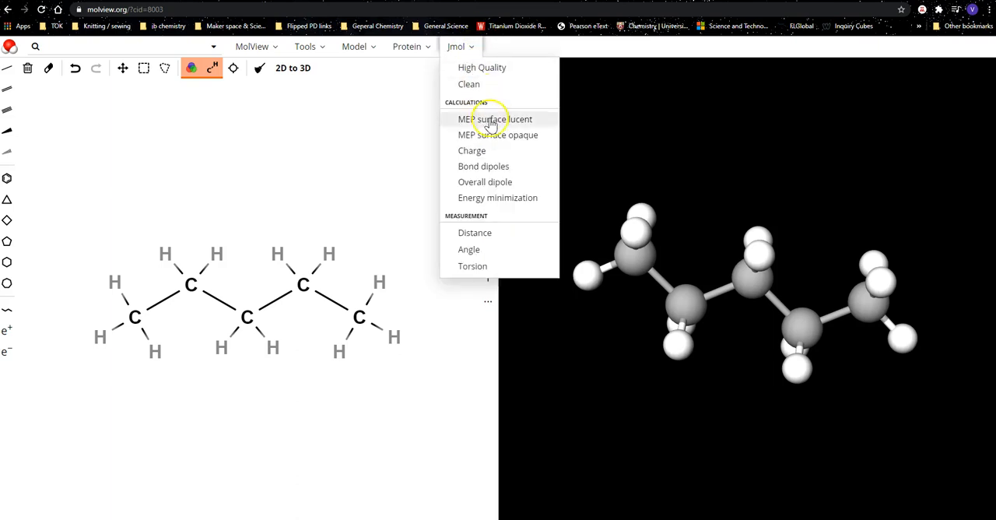
{"action": "left_click", "coordinate": [470, 251]}
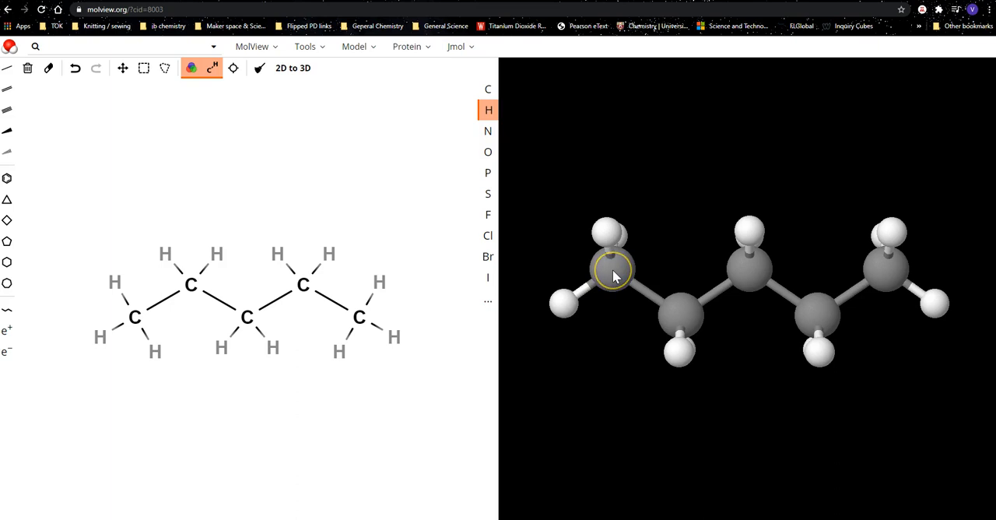
{"action": "left_click", "coordinate": [613, 269]}
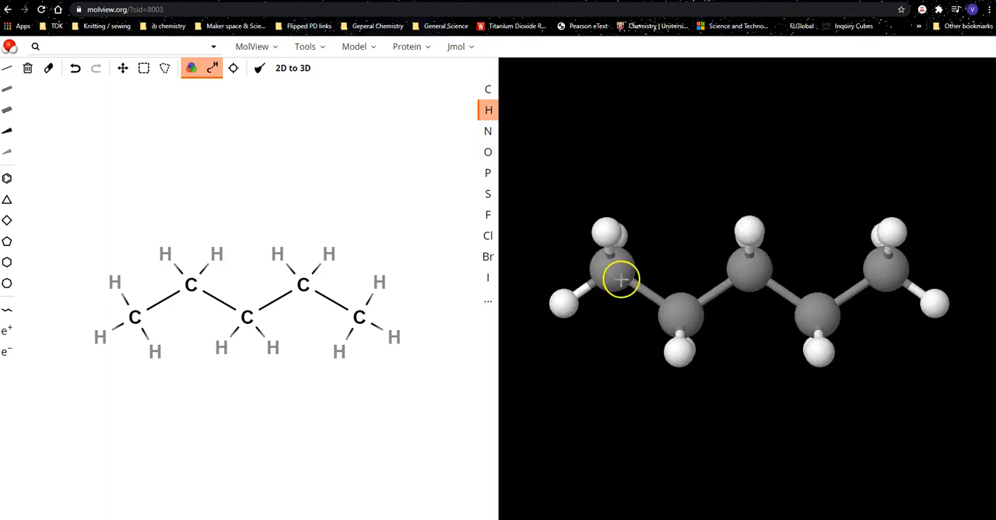
{"action": "left_click", "coordinate": [679, 317]}
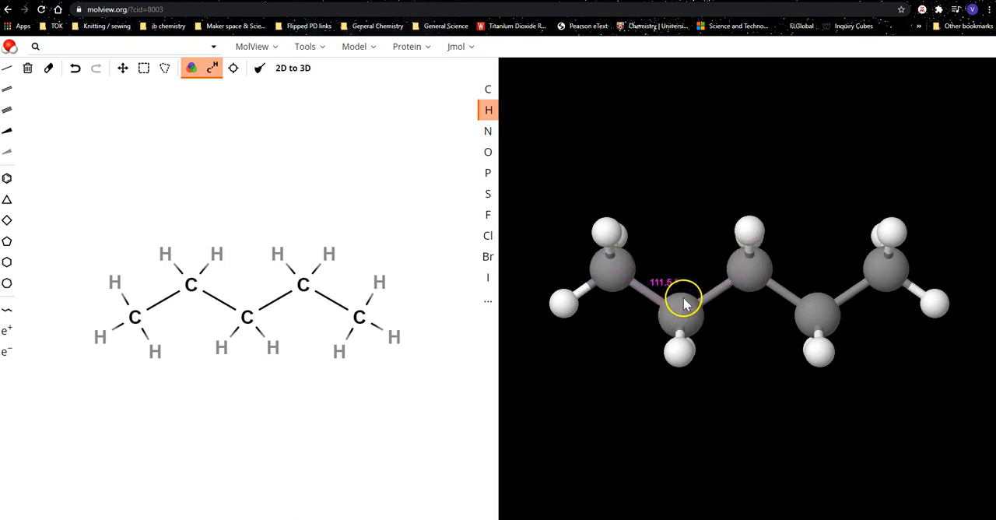
{"action": "left_click", "coordinate": [456, 46]}
{"action": "left_click", "coordinate": [475, 247]}
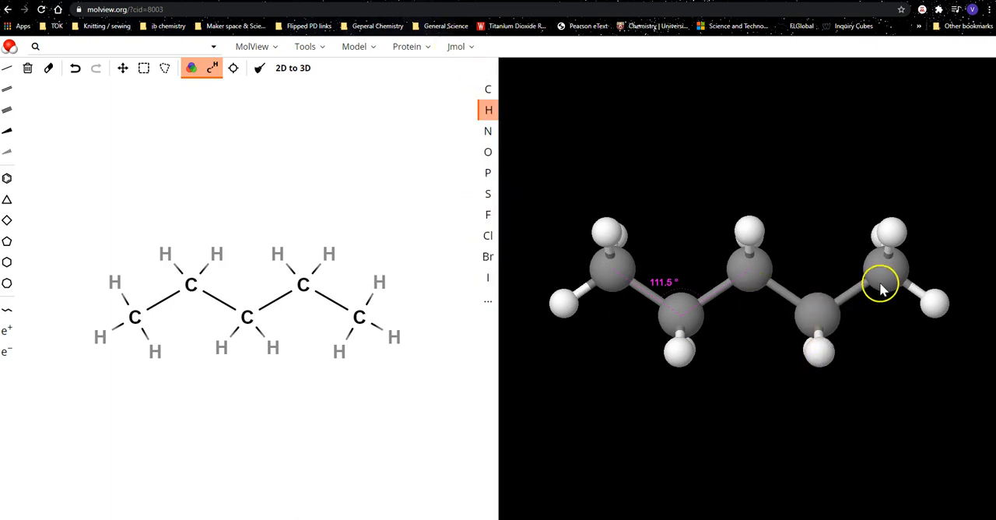
{"action": "left_click", "coordinate": [561, 303]}
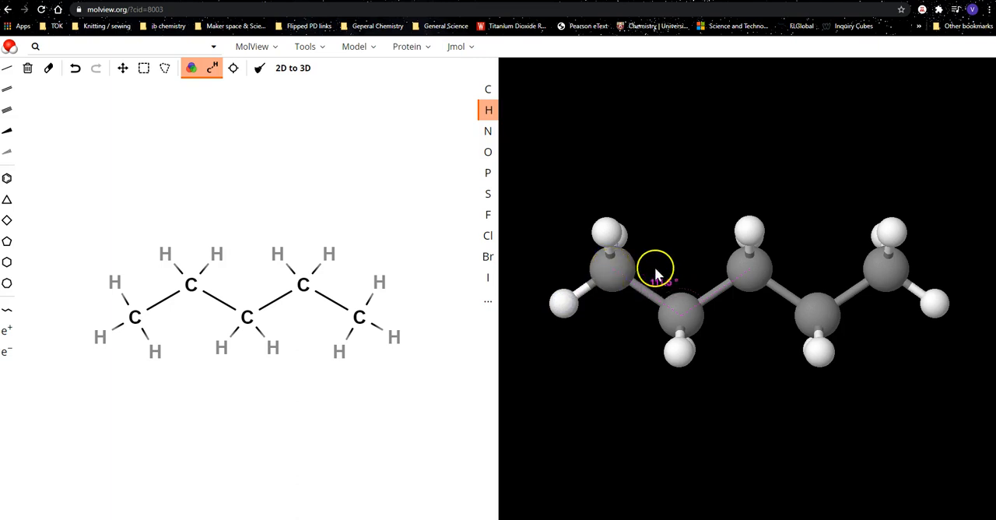
Rotate the 3D model to expose the end carbon's hydrogens and clear the carbon-chain angle measurement with Jmol's Clean.
{"action": "left_click_drag", "start_coordinate": [678, 340], "coordinate": [626, 381]}
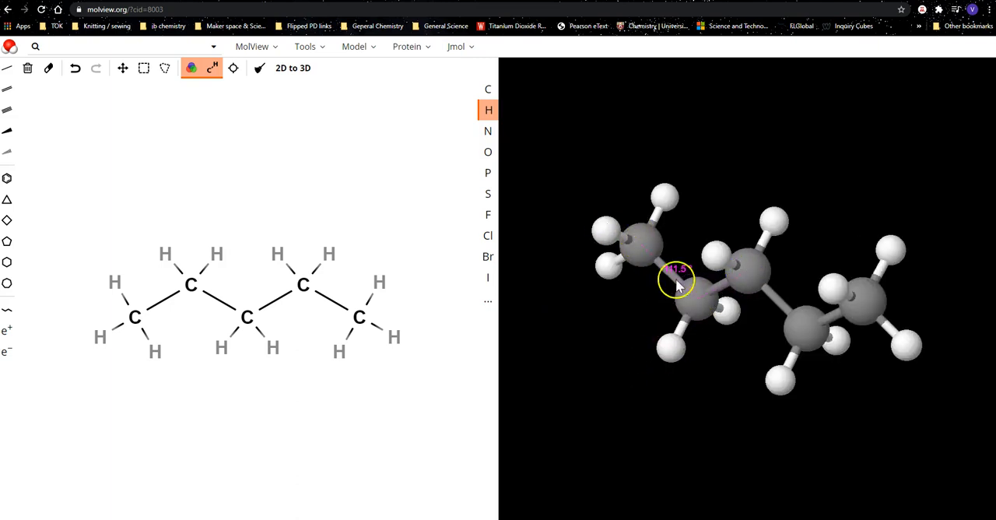
{"action": "left_click", "coordinate": [463, 49]}
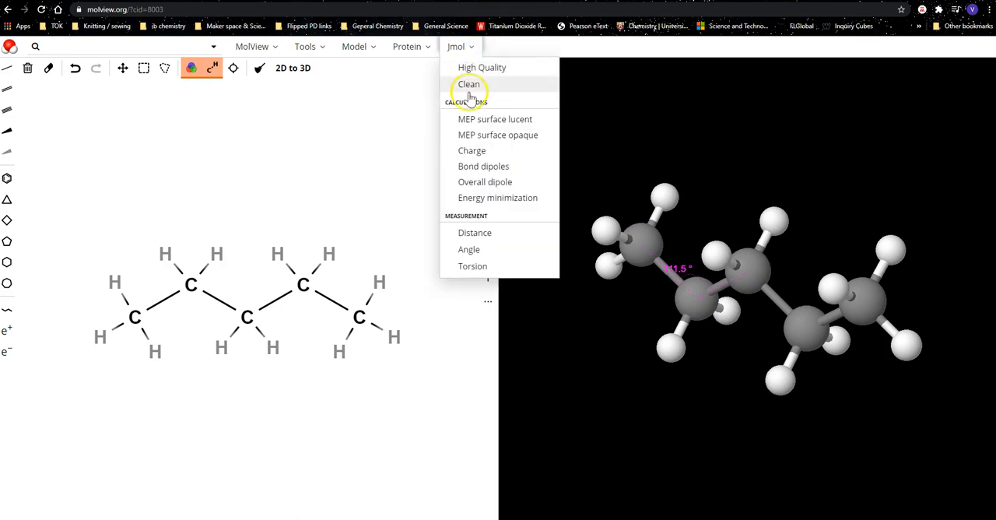
{"action": "left_click", "coordinate": [470, 86]}
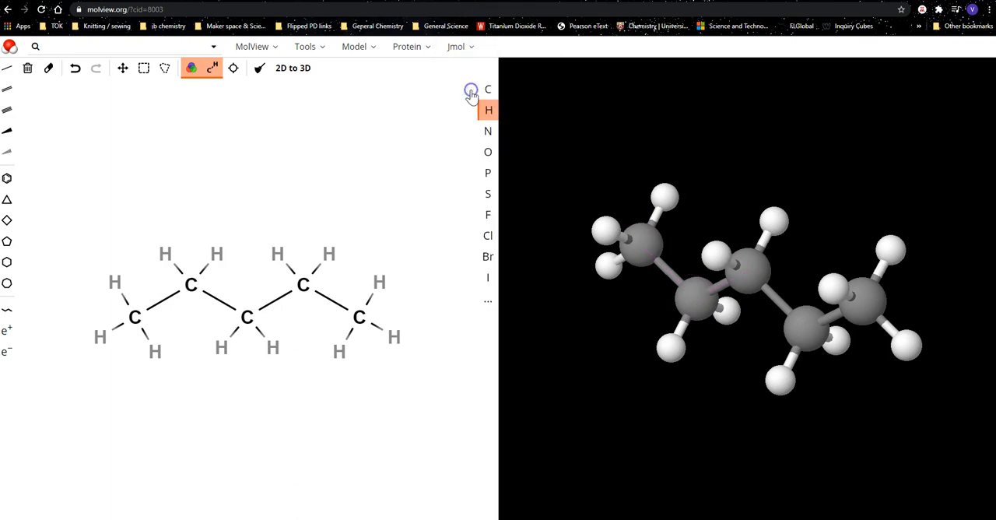
Measure the bond angle between two hydrogens attached to the end carbon of the 3D model.
{"action": "left_click", "coordinate": [456, 46]}
{"action": "left_click", "coordinate": [469, 249]}
{"action": "left_click", "coordinate": [604, 235]}
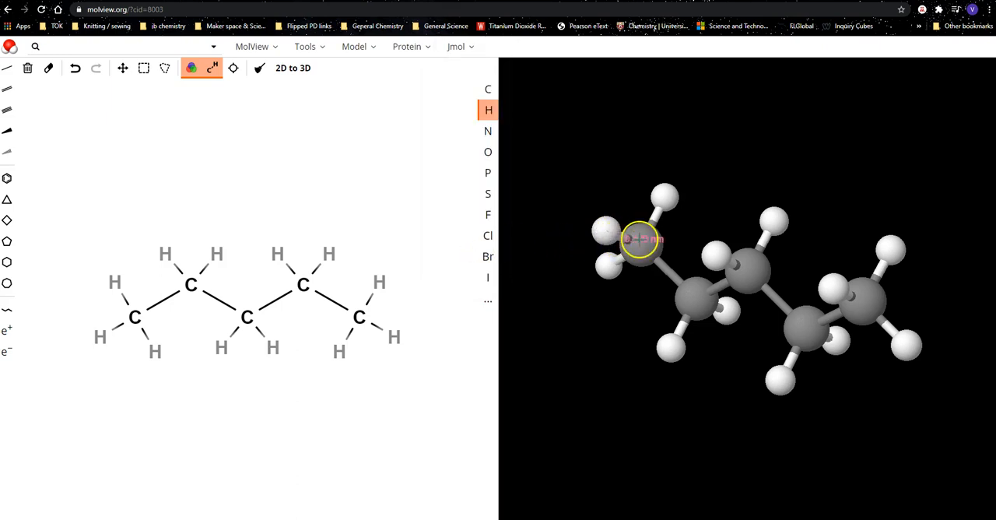
{"action": "left_click", "coordinate": [638, 242]}
{"action": "left_click", "coordinate": [666, 199]}
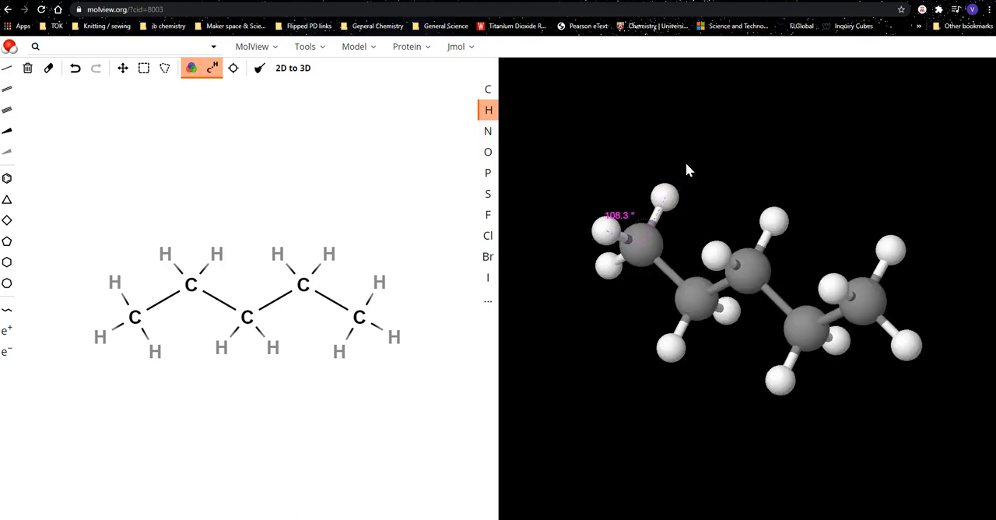
{"action": "left_click", "coordinate": [648, 238]}
{"action": "left_click", "coordinate": [658, 202]}
Measure the distance between the end carbon and its neighbouring carbon in the 3D model.
{"action": "left_click", "coordinate": [470, 55]}
{"action": "left_click", "coordinate": [486, 230]}
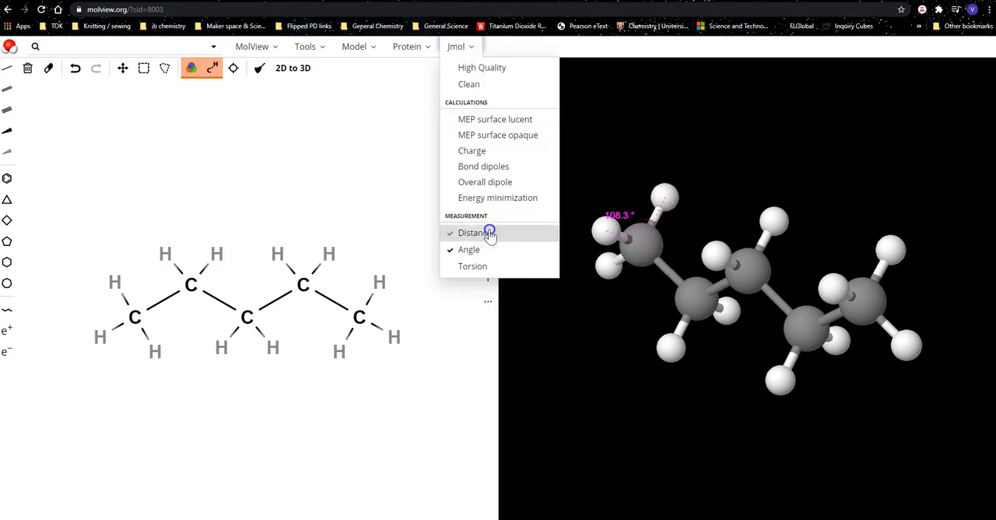
{"action": "left_click", "coordinate": [638, 247]}
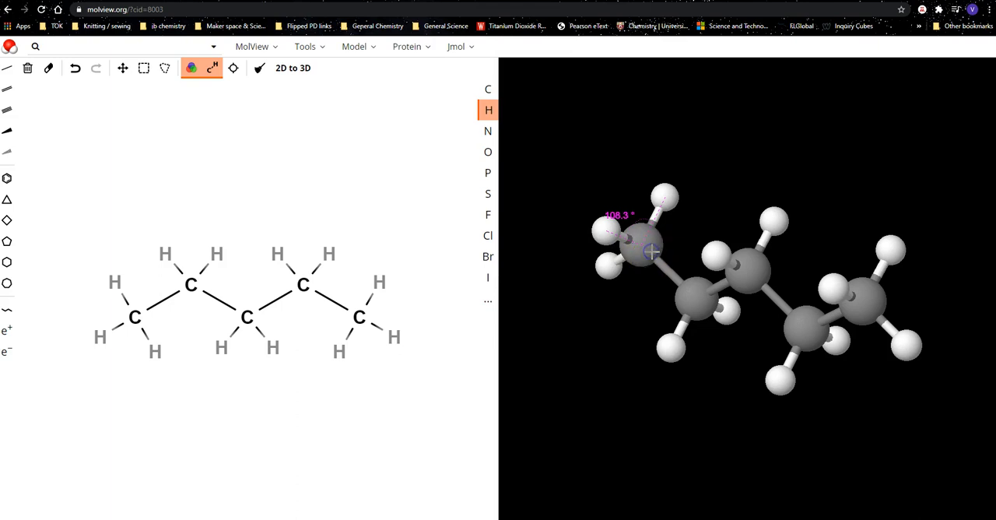
{"action": "left_click", "coordinate": [699, 299]}
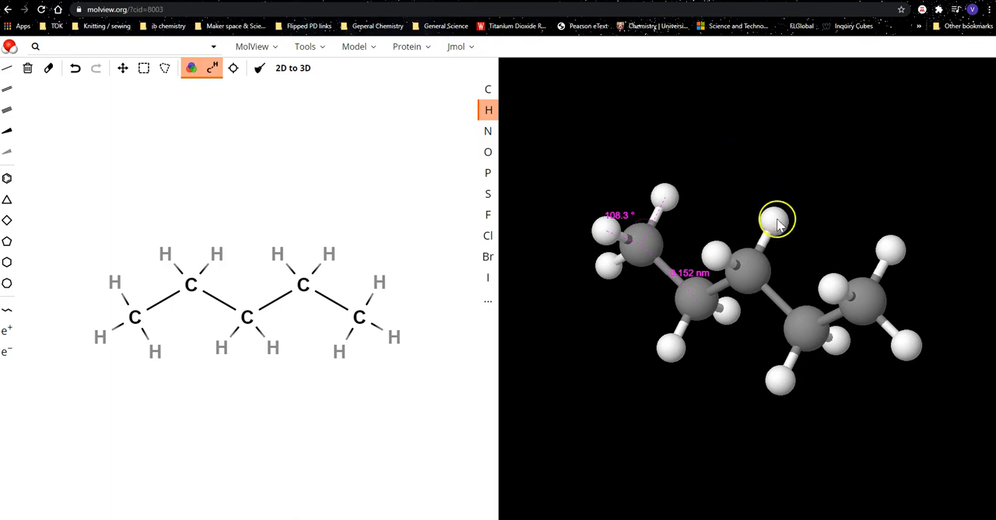
{"action": "left_click", "coordinate": [354, 48]}
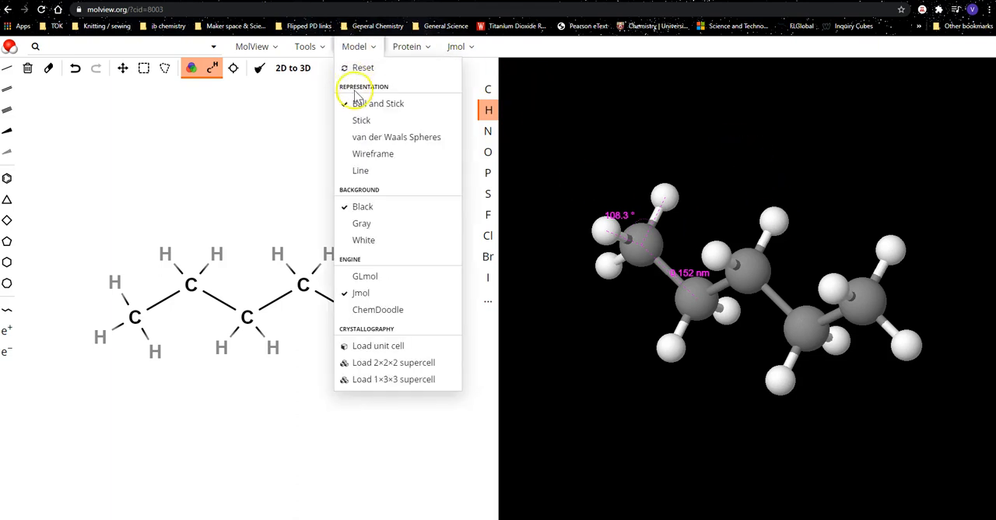
{"action": "left_click", "coordinate": [303, 50]}
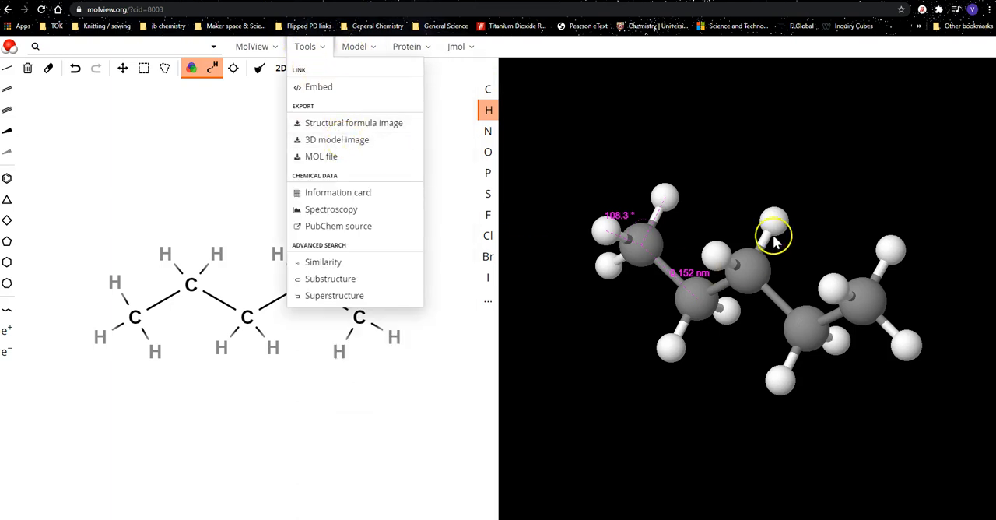
{"action": "left_click", "coordinate": [338, 50]}
{"action": "left_click", "coordinate": [320, 48]}
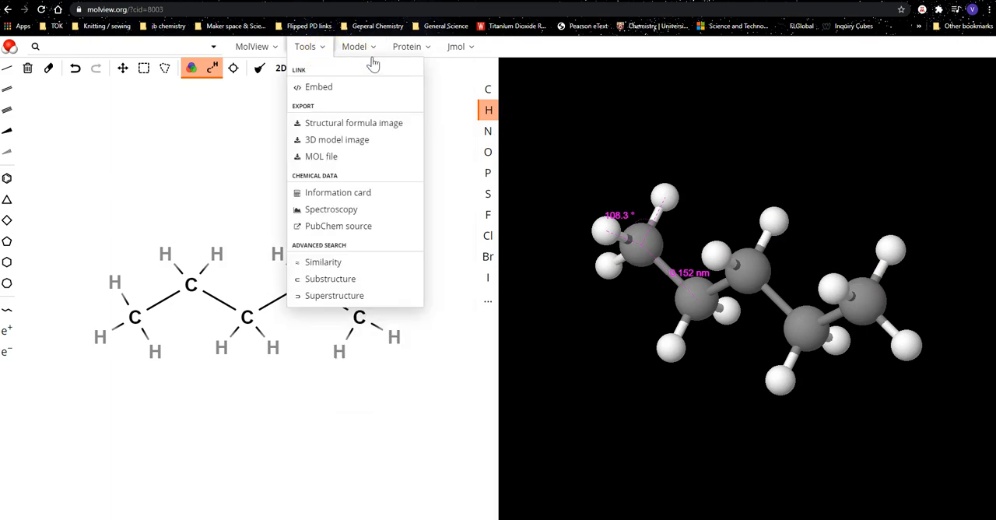
Run Jmol's Energy minimization on the five-carbon 3D model and inspect it from another angle.
{"action": "left_click", "coordinate": [463, 51]}
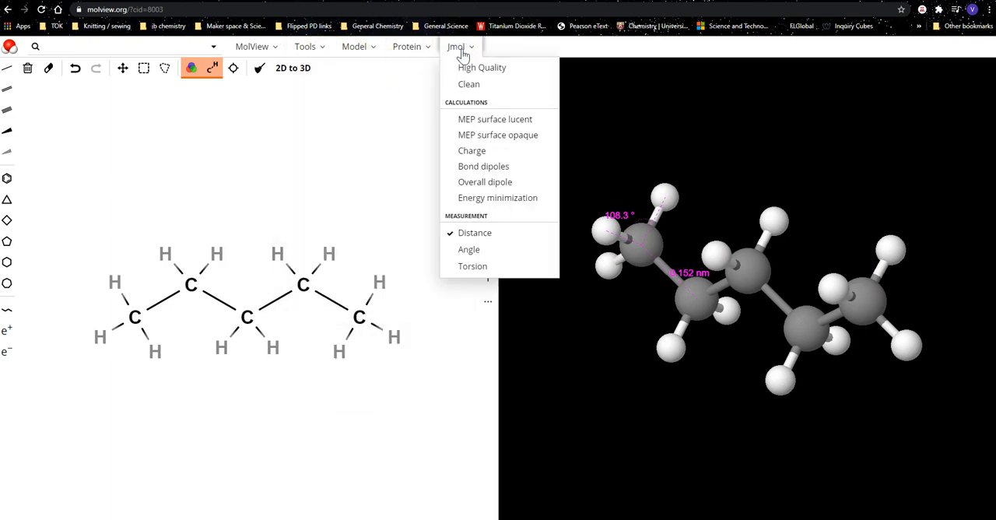
{"action": "left_click", "coordinate": [513, 198]}
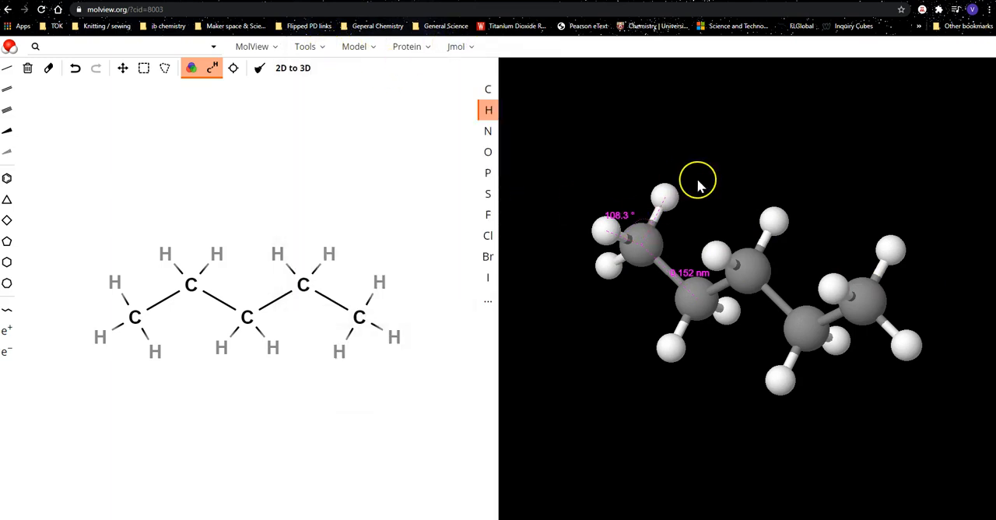
{"action": "left_click_drag", "start_coordinate": [862, 331], "coordinate": [925, 334]}
{"action": "left_click", "coordinate": [807, 187]}
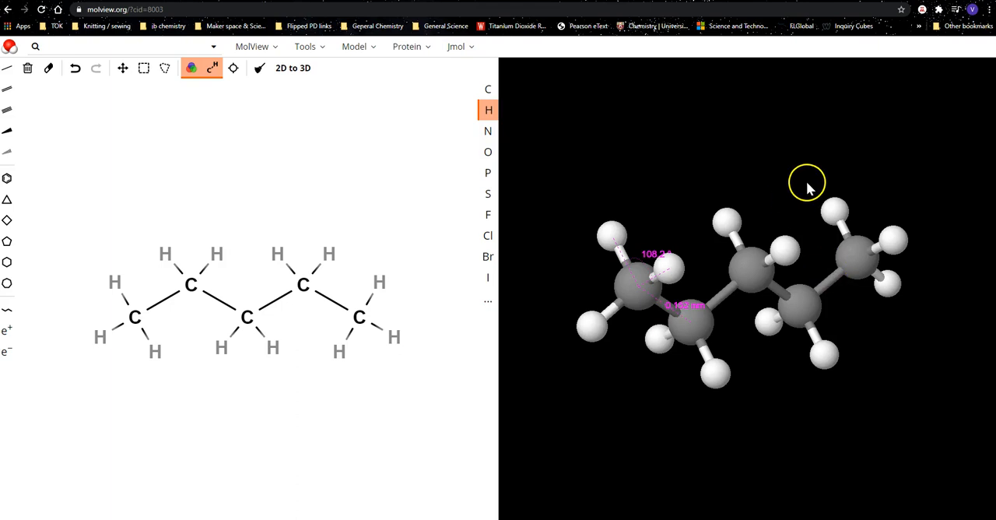
Show the calculated charge on each atom of the 3D model and clear all charge labels and measurements with Clean.
{"action": "left_click", "coordinate": [462, 48]}
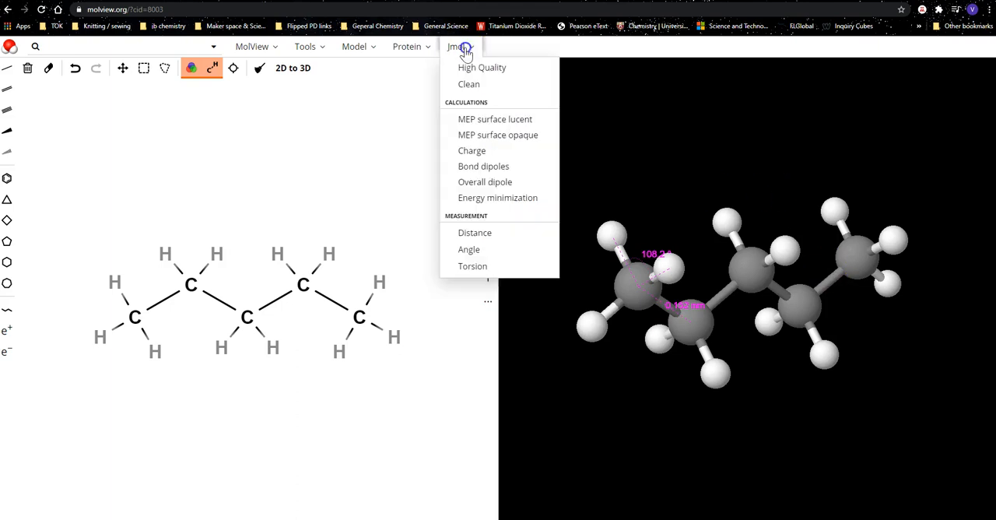
{"action": "left_click", "coordinate": [477, 150]}
{"action": "left_click", "coordinate": [565, 159]}
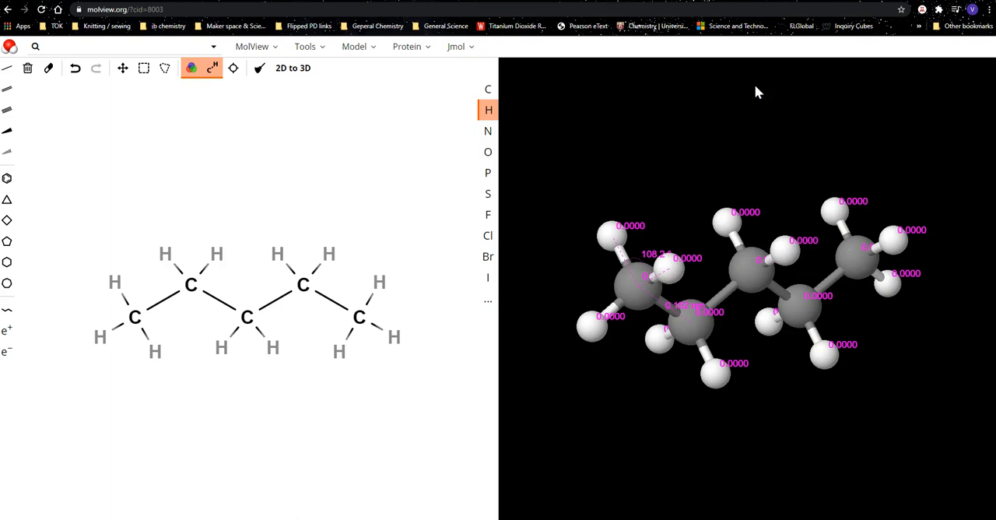
{"action": "left_click", "coordinate": [459, 48]}
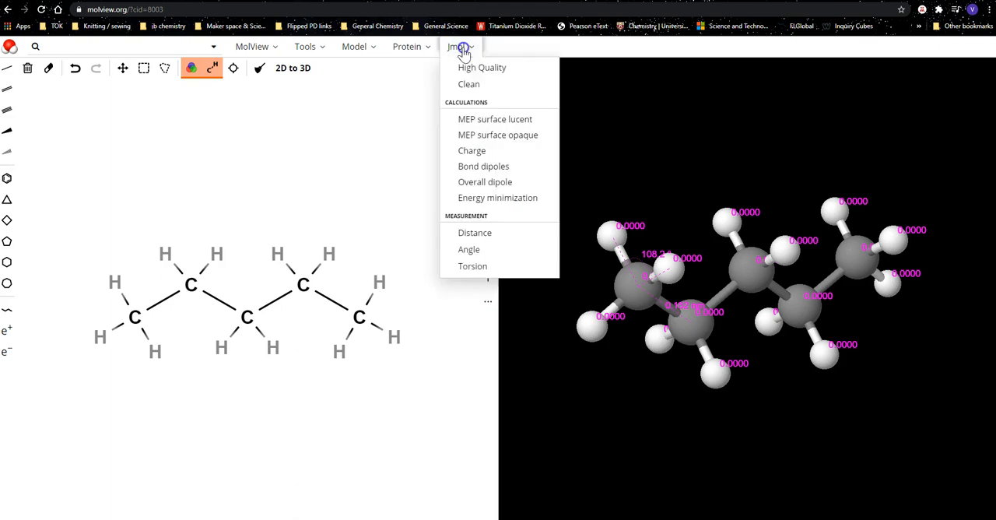
{"action": "left_click", "coordinate": [468, 84]}
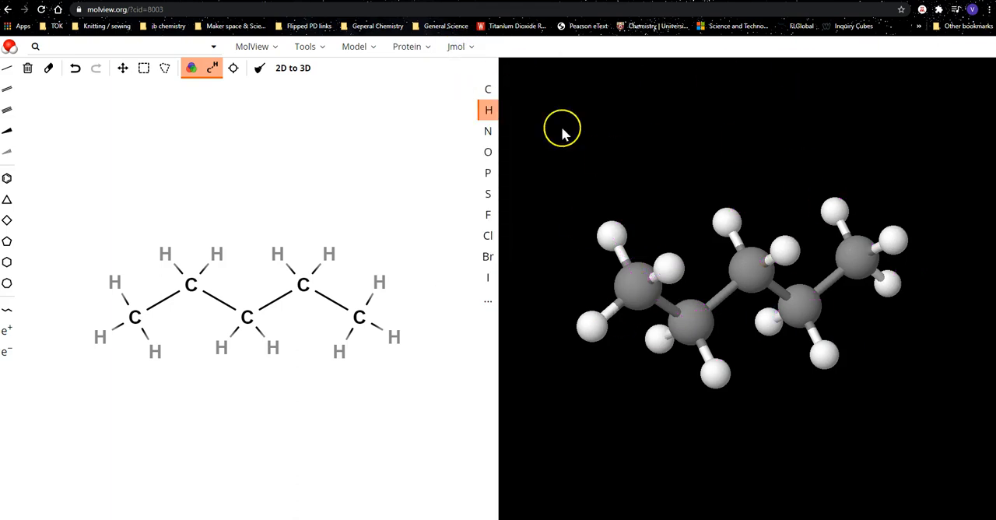